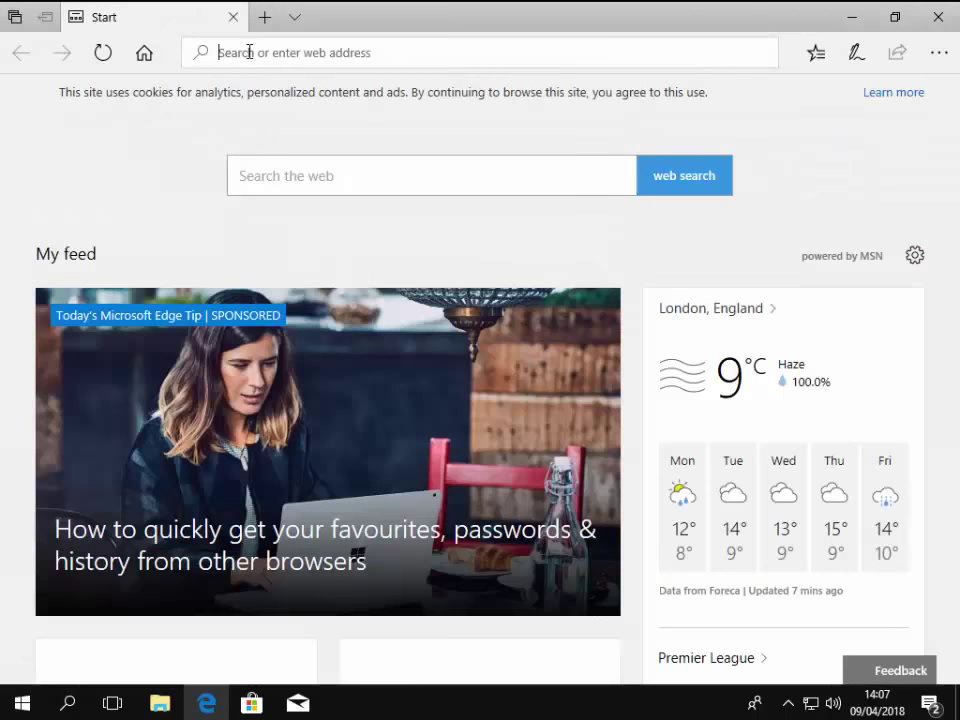
Step: Visit icloud.com, open the Create Apple ID form, then cancel it
{"action": "type", "text": "icloud.com"}
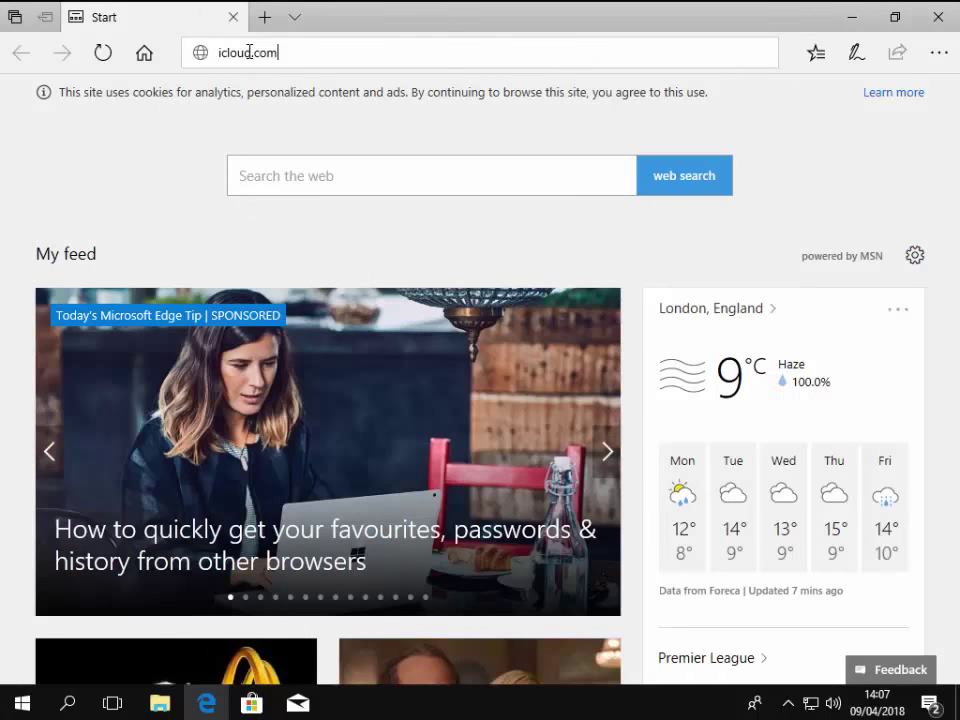
{"action": "key", "text": "Return"}
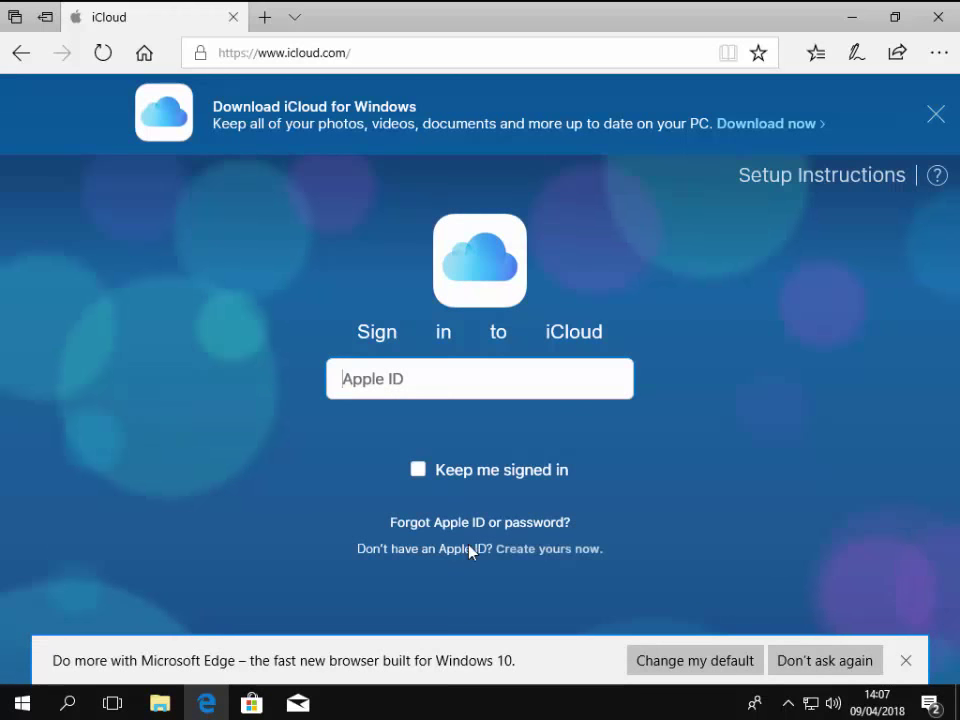
{"action": "left_click", "coordinate": [575, 550]}
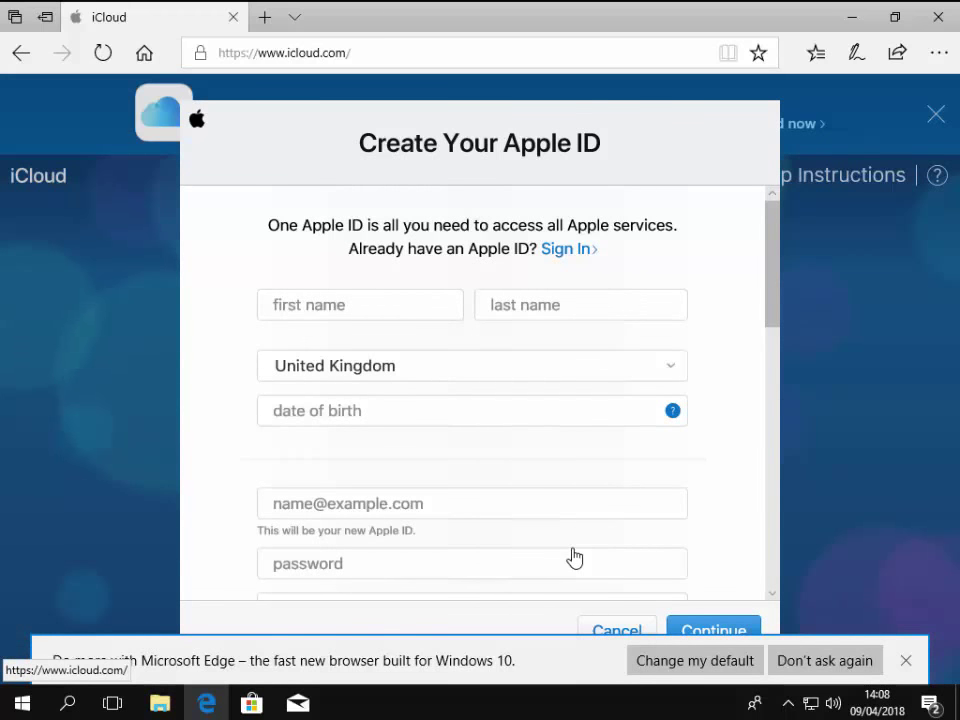
{"action": "left_click", "coordinate": [905, 662]}
{"action": "left_click", "coordinate": [612, 633]}
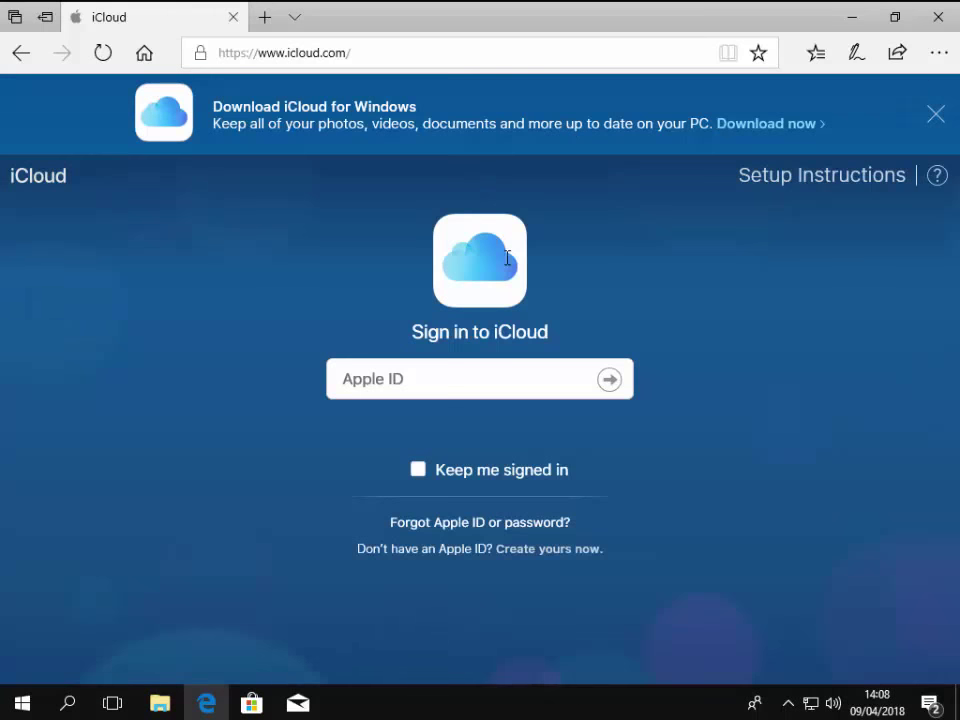
Step: Close the browser window and go to apple.com
{"action": "left_click", "coordinate": [936, 20]}
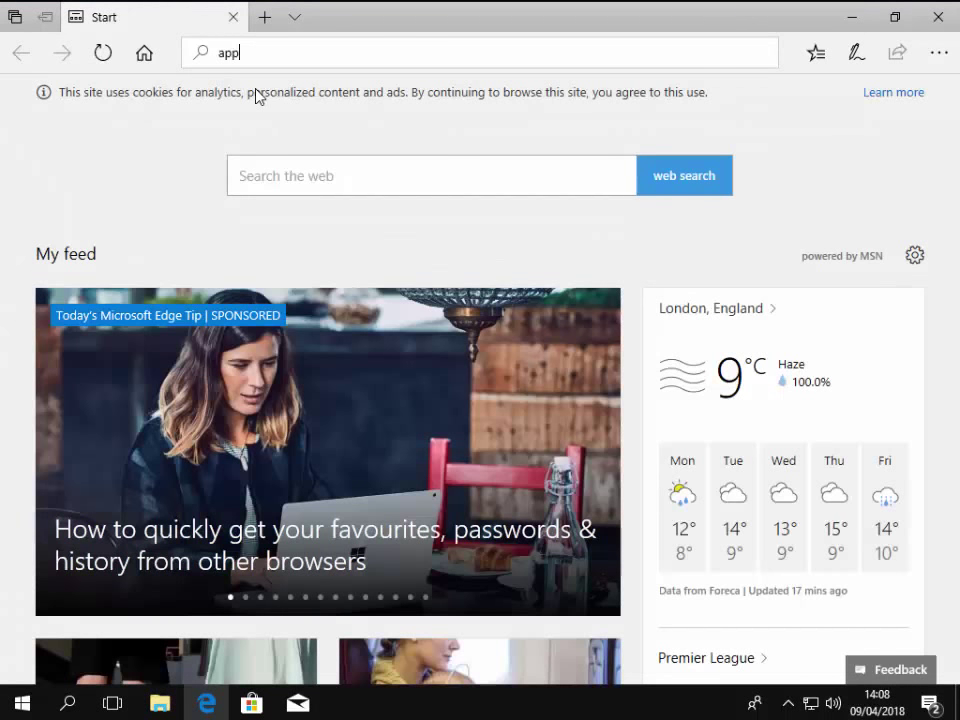
{"action": "type", "text": "com"}
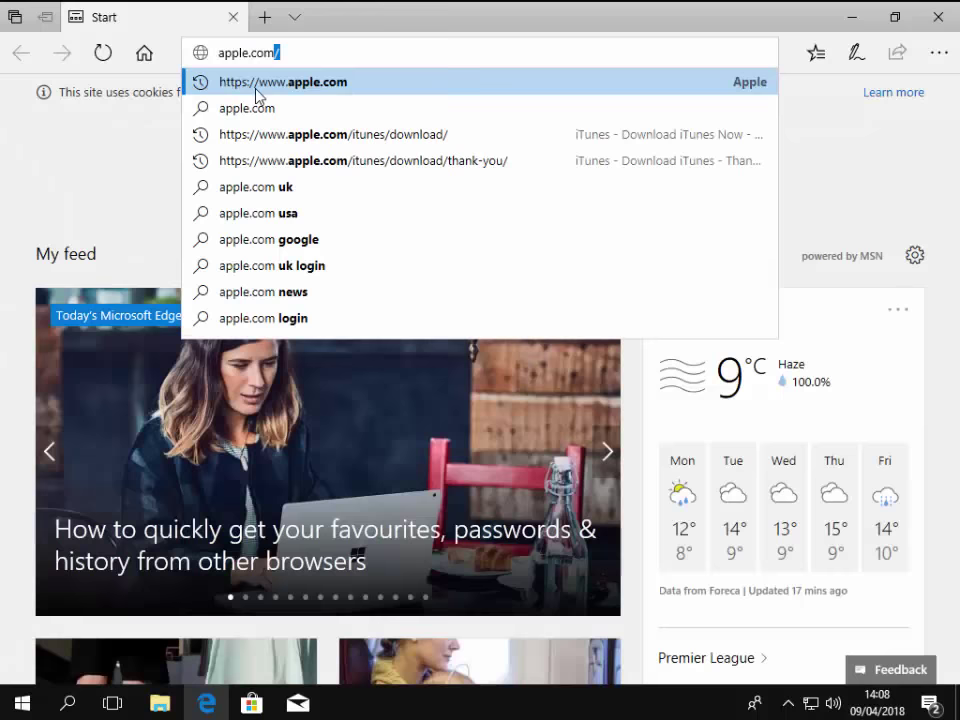
{"action": "left_click", "coordinate": [258, 82]}
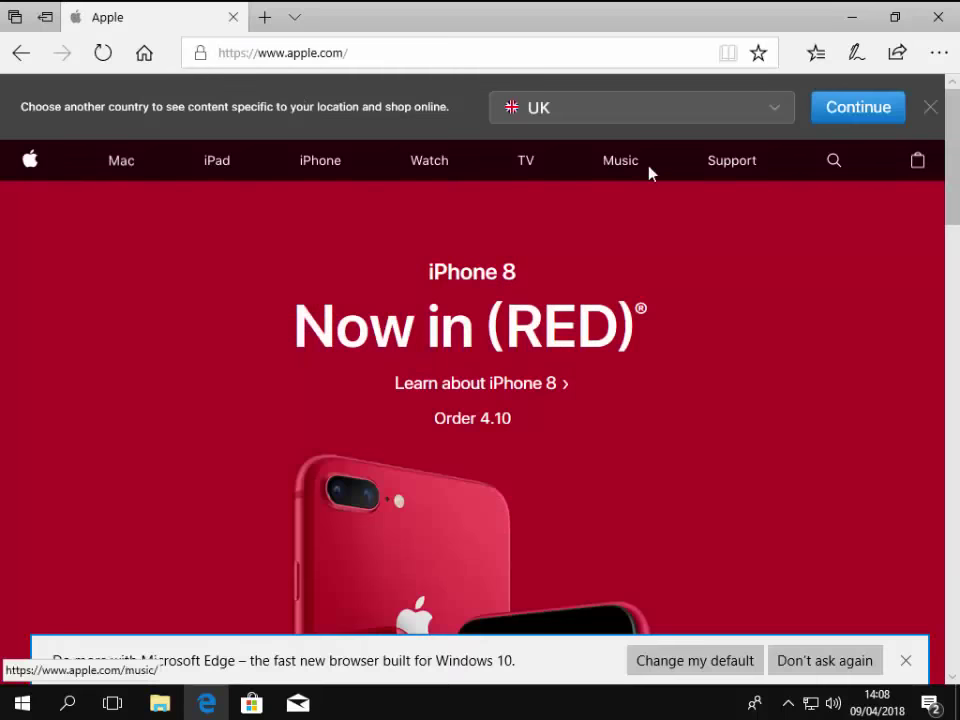
Step: Search apple.com for 'icloud for windows'
{"action": "left_click", "coordinate": [834, 162]}
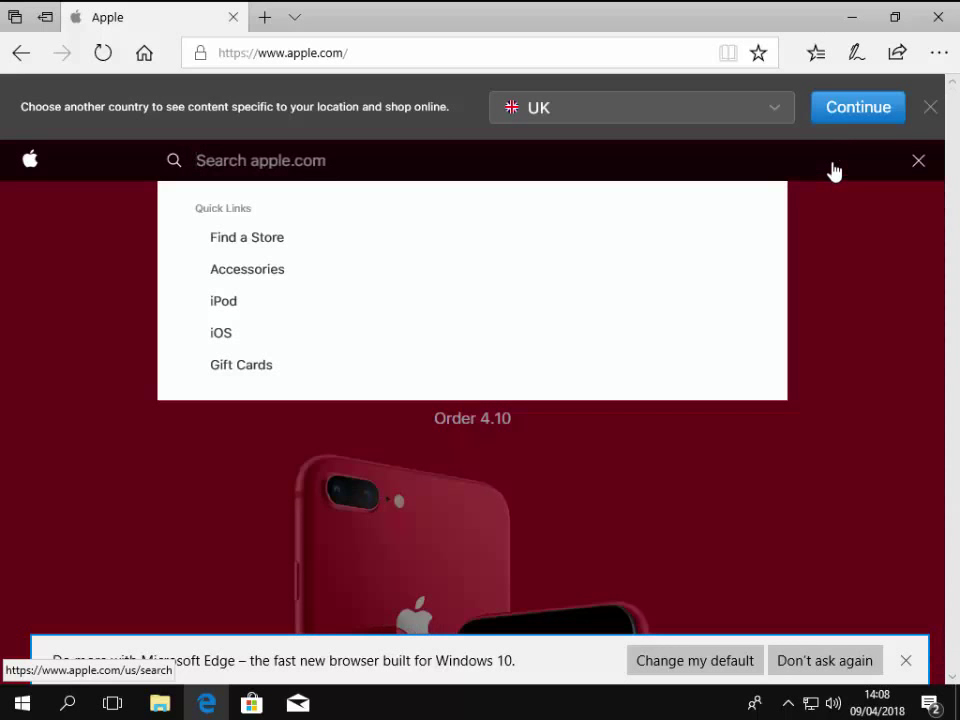
{"action": "type", "text": "icloud"}
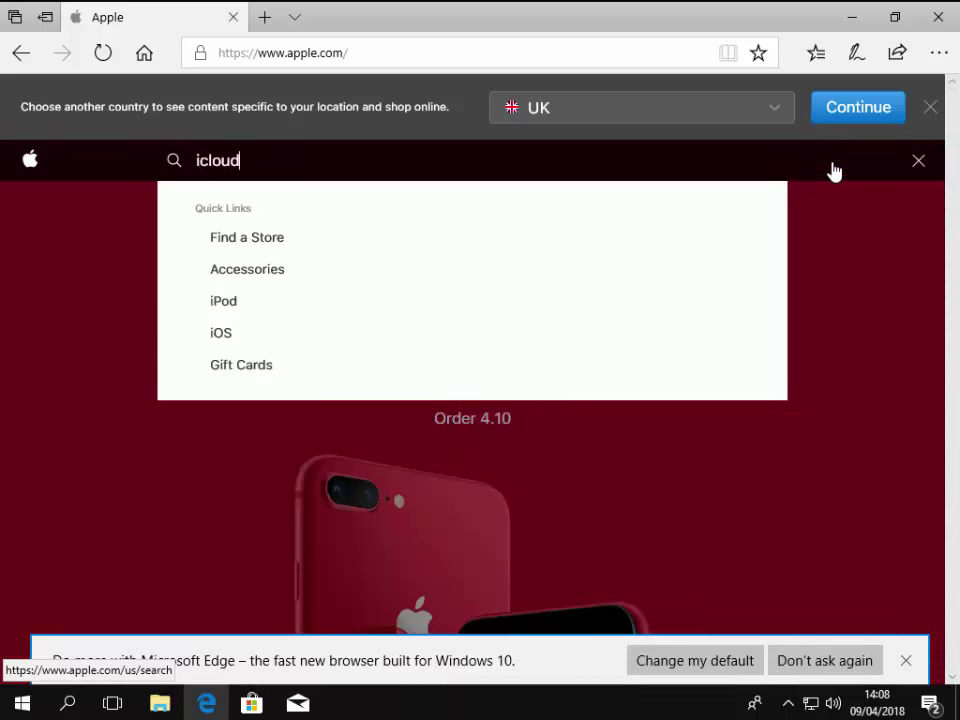
{"action": "type", "text": " for winodw"}
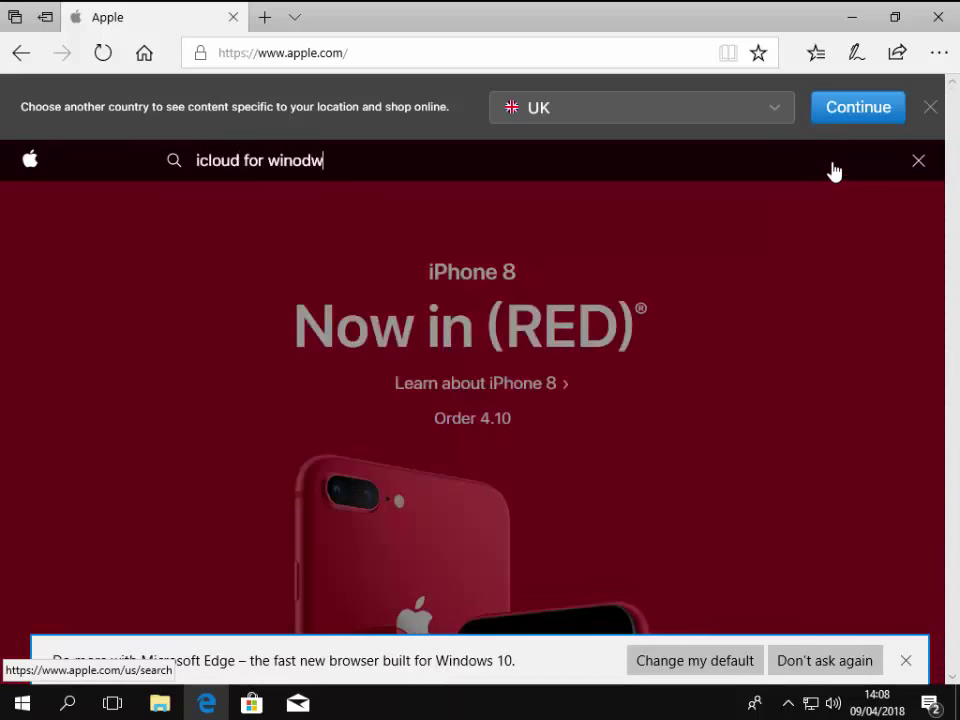
{"action": "key", "text": "BackSpace"}
{"action": "key", "text": "BackSpace"}
{"action": "key", "text": "BackSpace"}
{"action": "type", "text": "dows"}
{"action": "key", "text": "Return"}
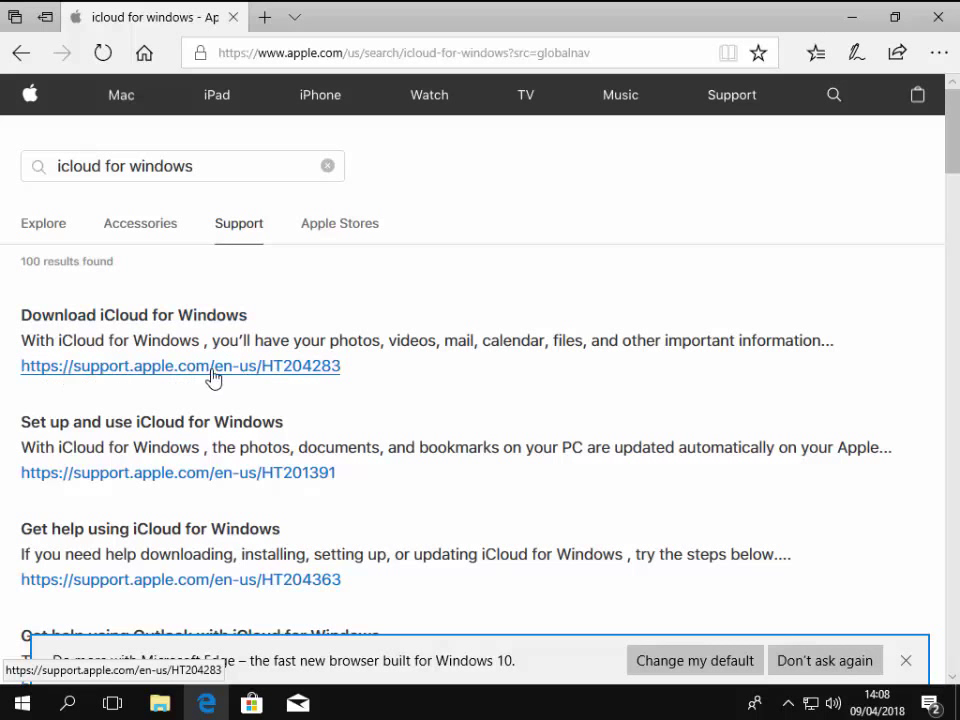
Step: Open the Download iCloud for Windows article, download iCloudSetup.exe and choose to run it
{"action": "left_click", "coordinate": [275, 383]}
{"action": "left_click", "coordinate": [905, 661]}
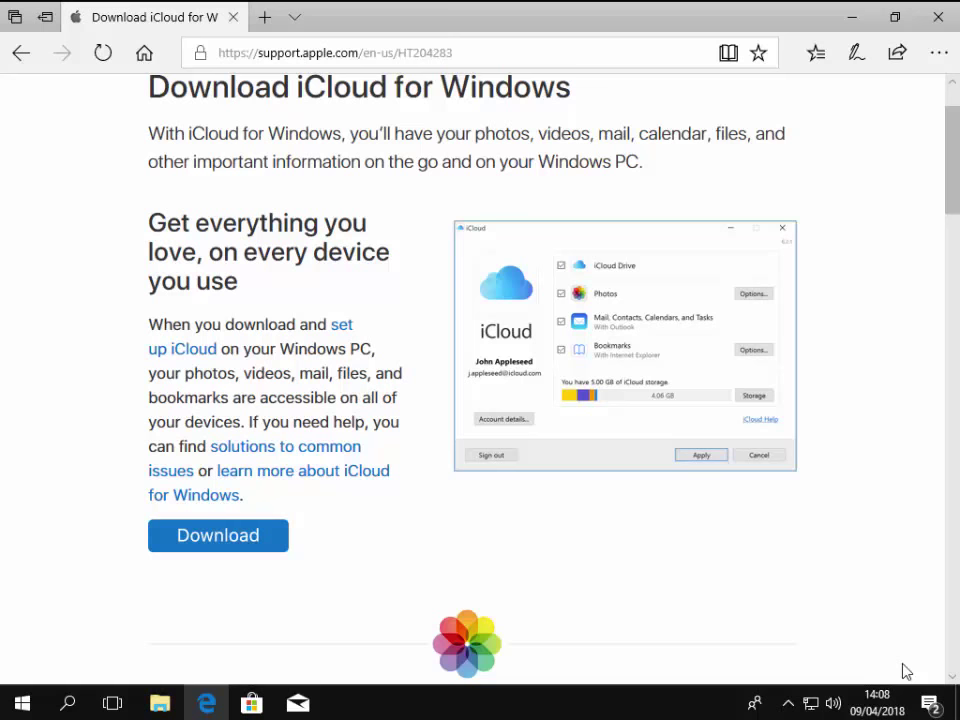
{"action": "left_click", "coordinate": [213, 542]}
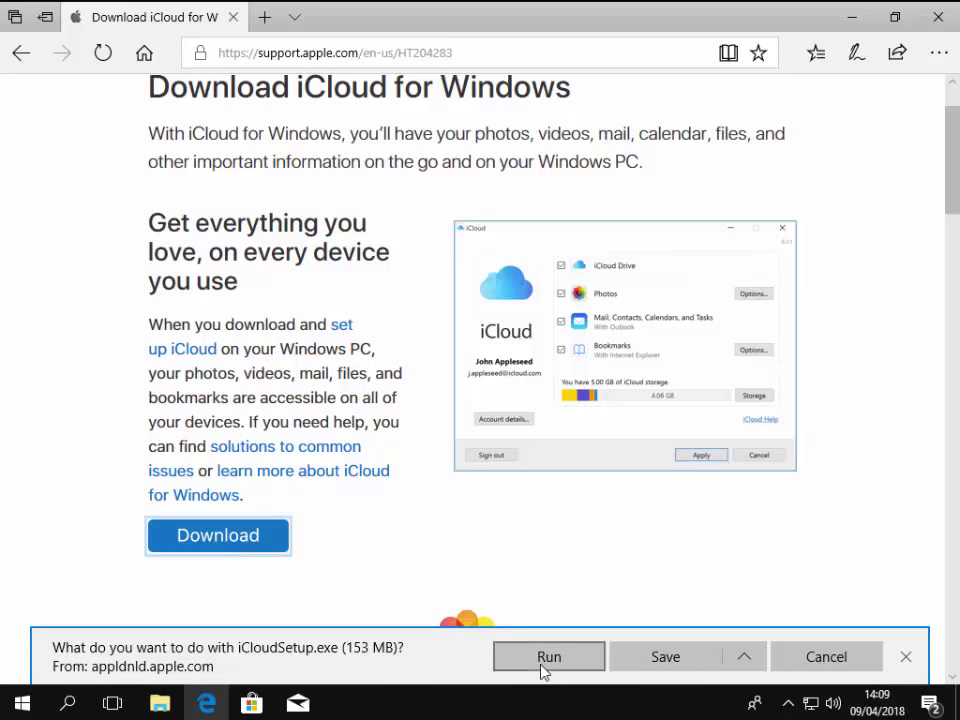
{"action": "left_click", "coordinate": [596, 663]}
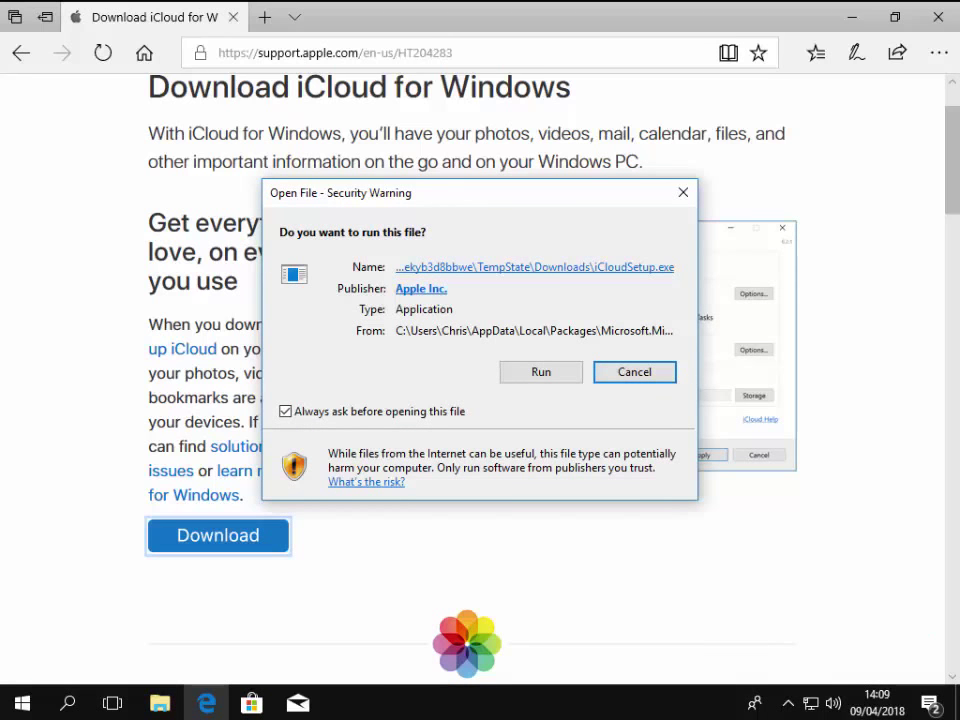
Step: Run the installer past the security warning, accept the licence terms and start installing
{"action": "left_click", "coordinate": [541, 372]}
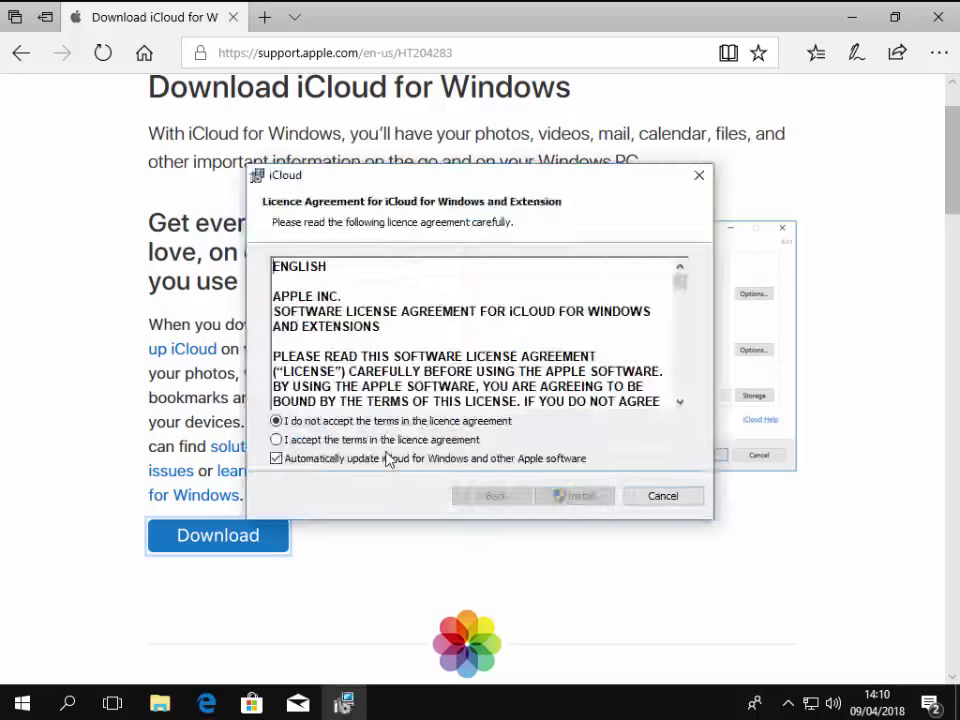
{"action": "left_click", "coordinate": [277, 441]}
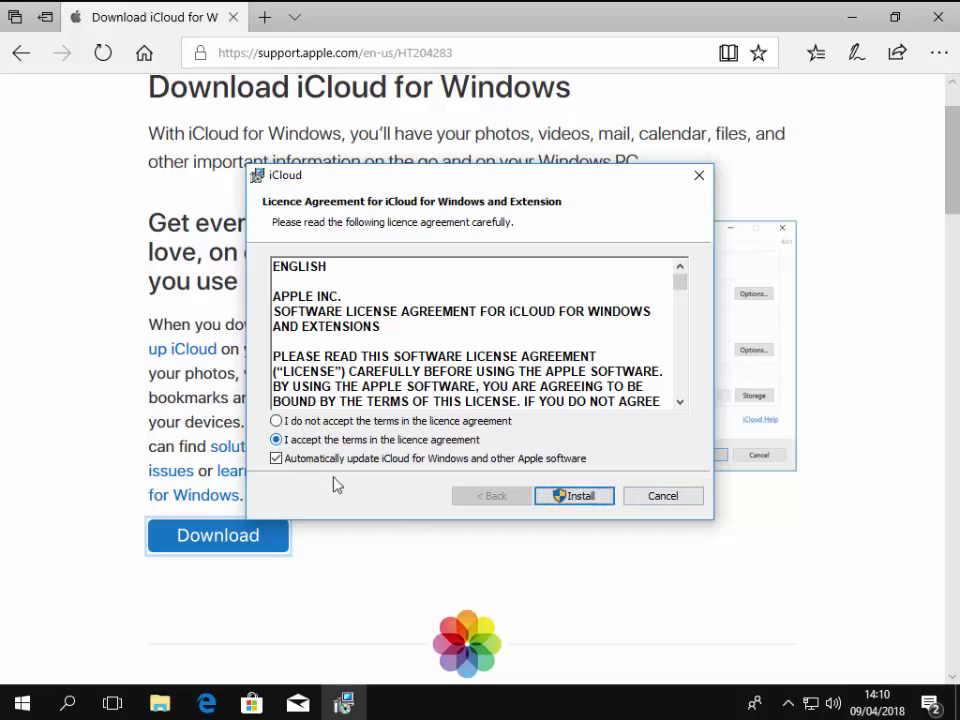
{"action": "left_click", "coordinate": [604, 493]}
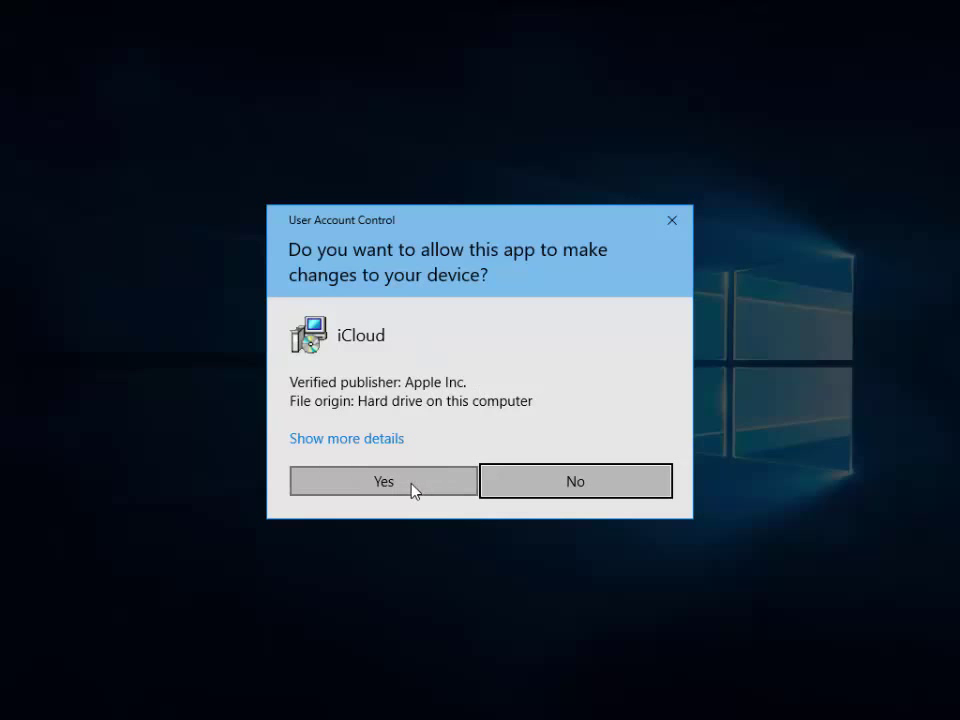
Step: Approve both User Account Control requests from the iCloud installer
{"action": "left_click", "coordinate": [383, 481]}
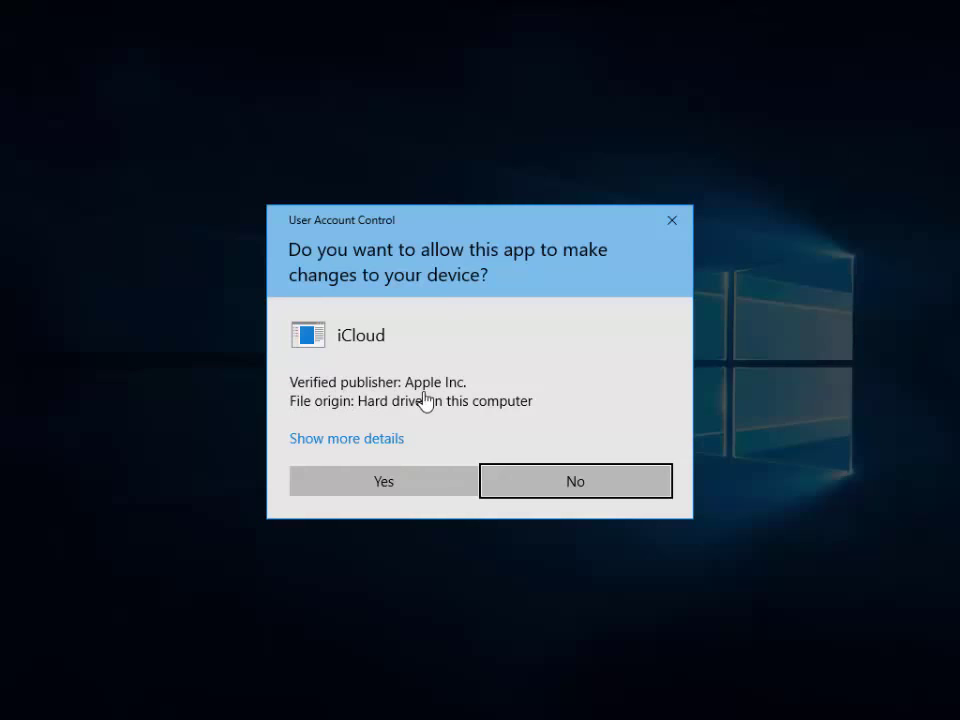
{"action": "left_click", "coordinate": [418, 490]}
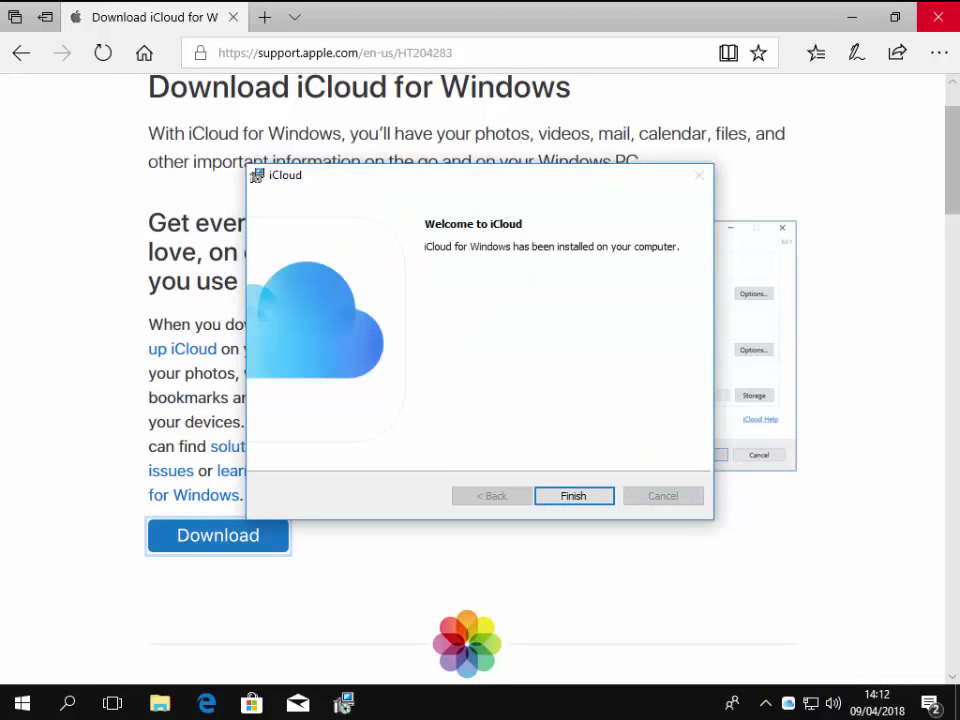
Step: Finish the iCloud installer and agree to restart the computer now
{"action": "left_click", "coordinate": [574, 496]}
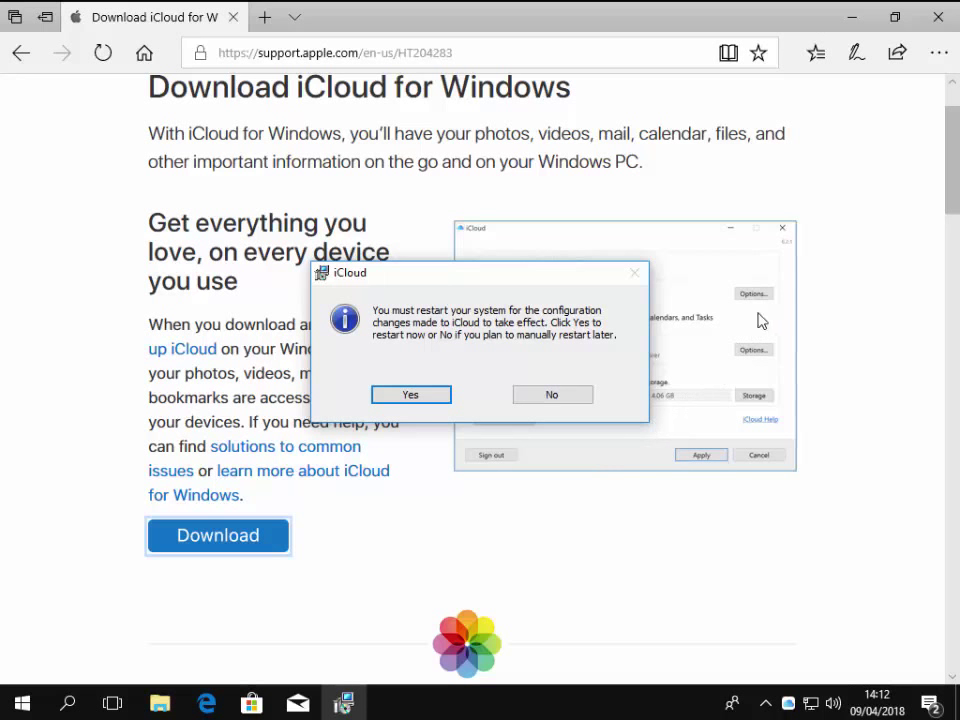
{"action": "left_click", "coordinate": [431, 396]}
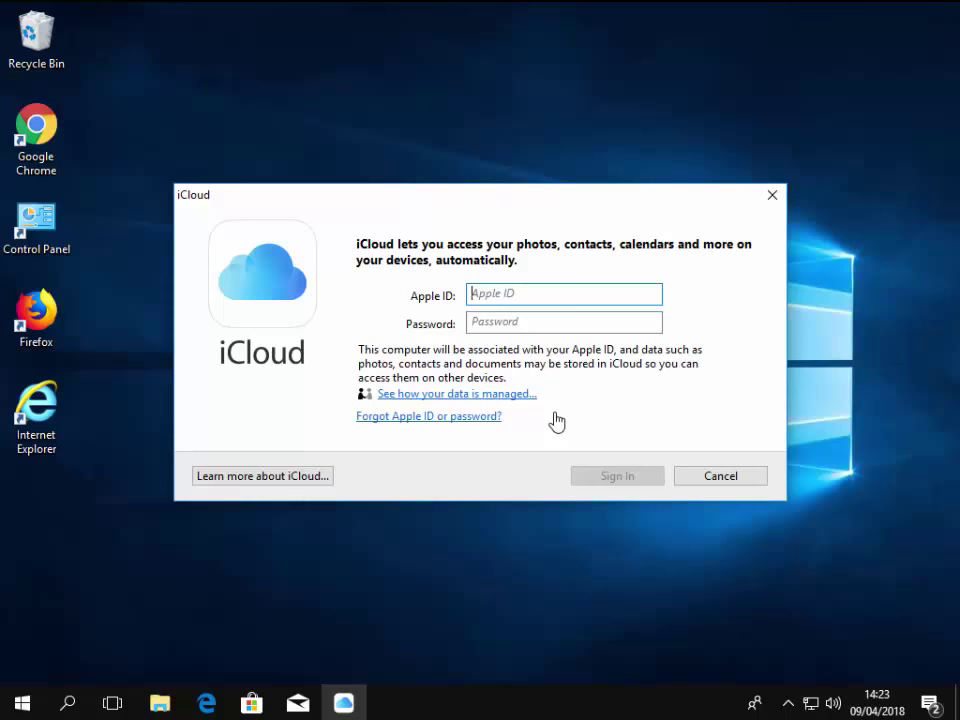
Step: Sign in to iCloud for Windows with the Apple ID e-mail and its password
{"action": "key", "text": "Tab"}
{"action": "type", "text": "•••••••••••"}
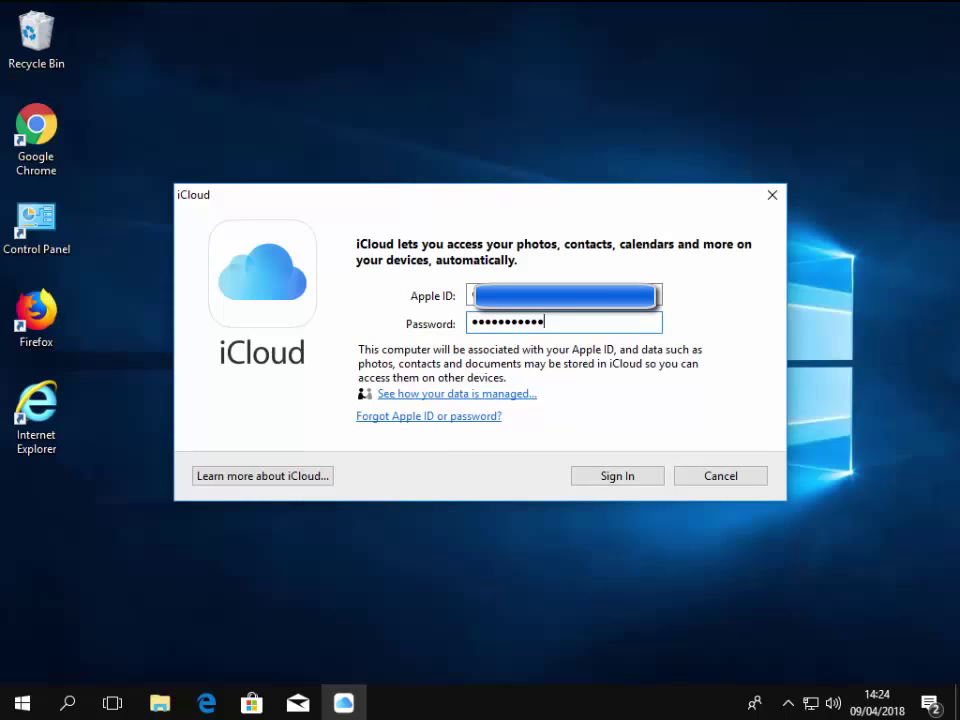
{"action": "left_click", "coordinate": [651, 481]}
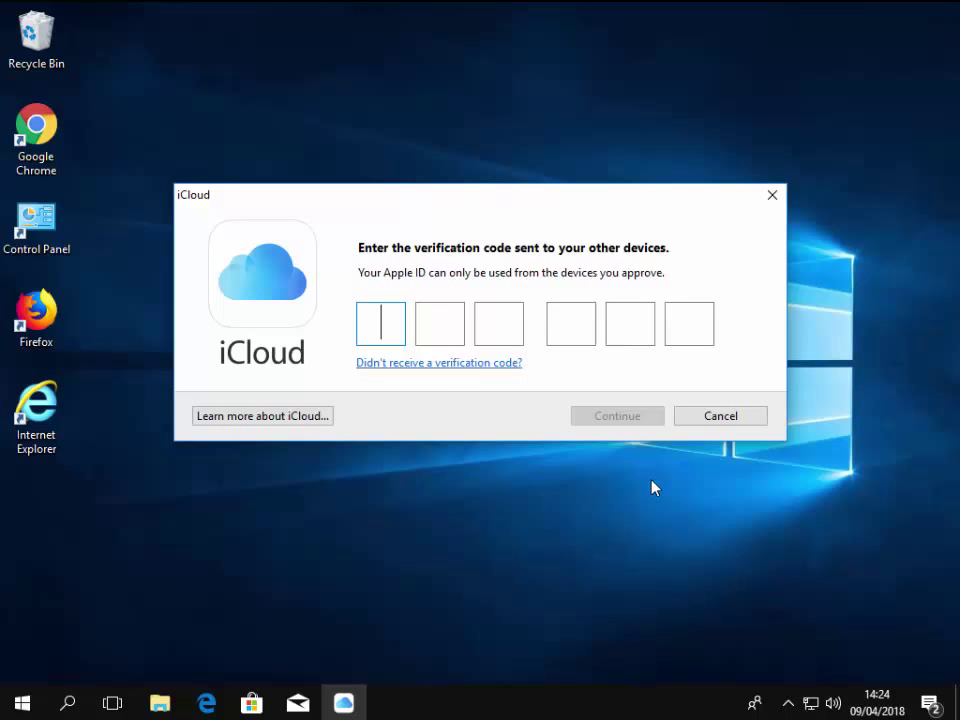
Step: Enter the verification code into the code boxes, correcting the first digit
{"action": "key", "text": "shift+Tab"}
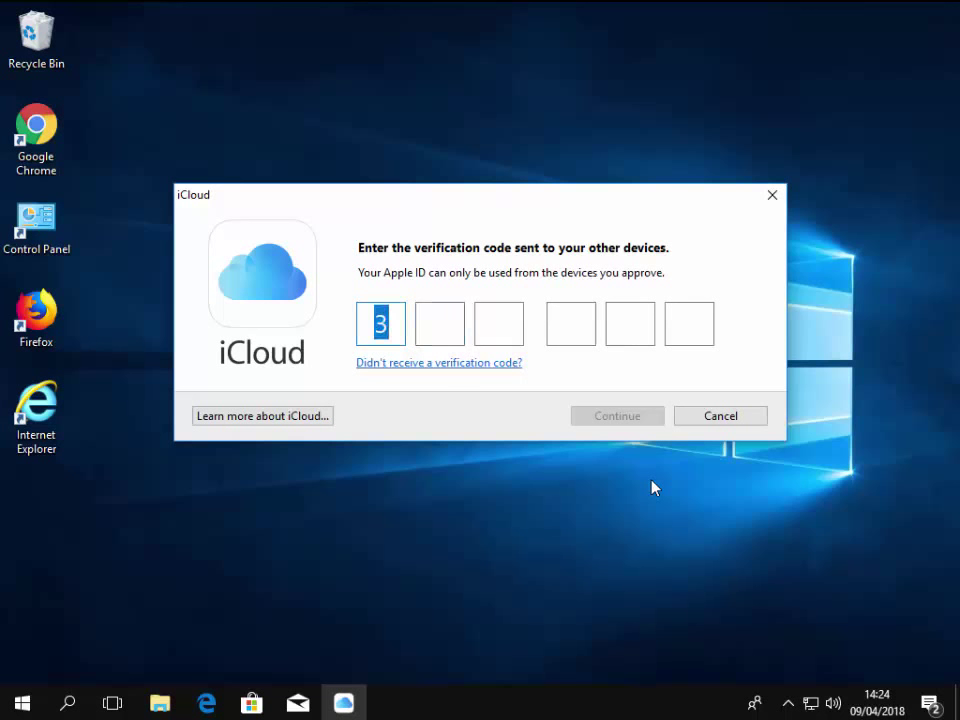
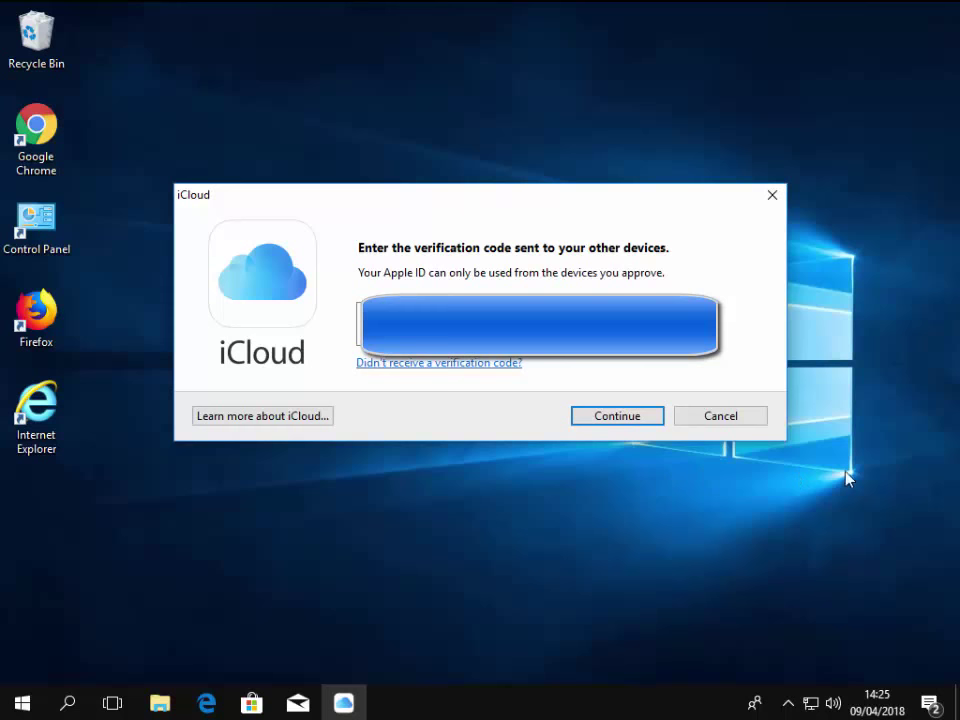
Step: Submit the code, decline sending diagnostics, and uncheck iCloud Drive and Photos
{"action": "left_click", "coordinate": [608, 424]}
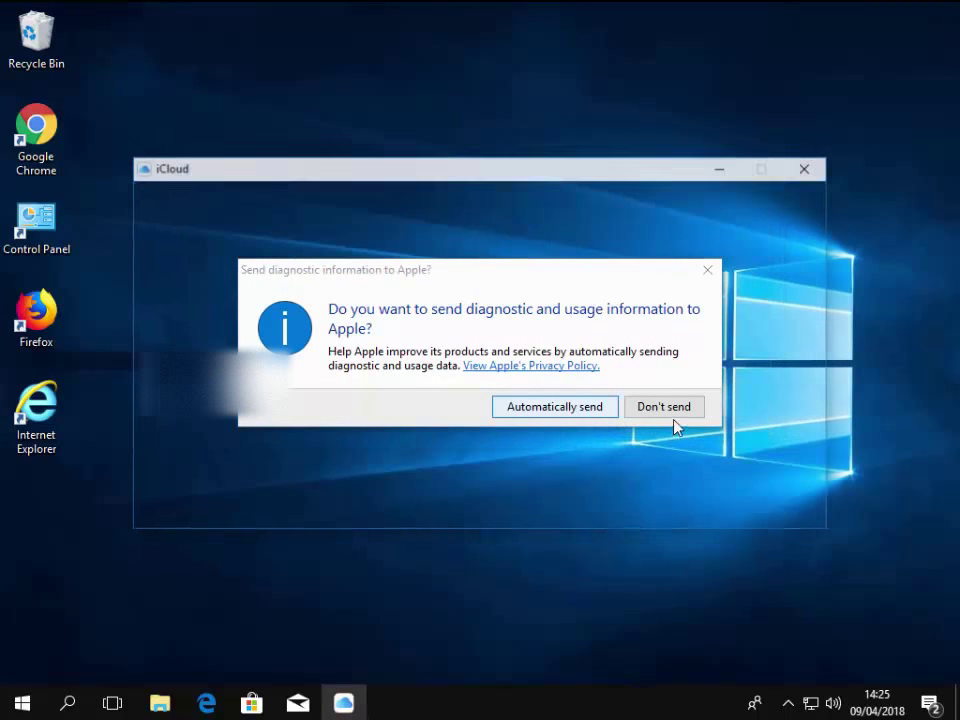
{"action": "left_click", "coordinate": [664, 406]}
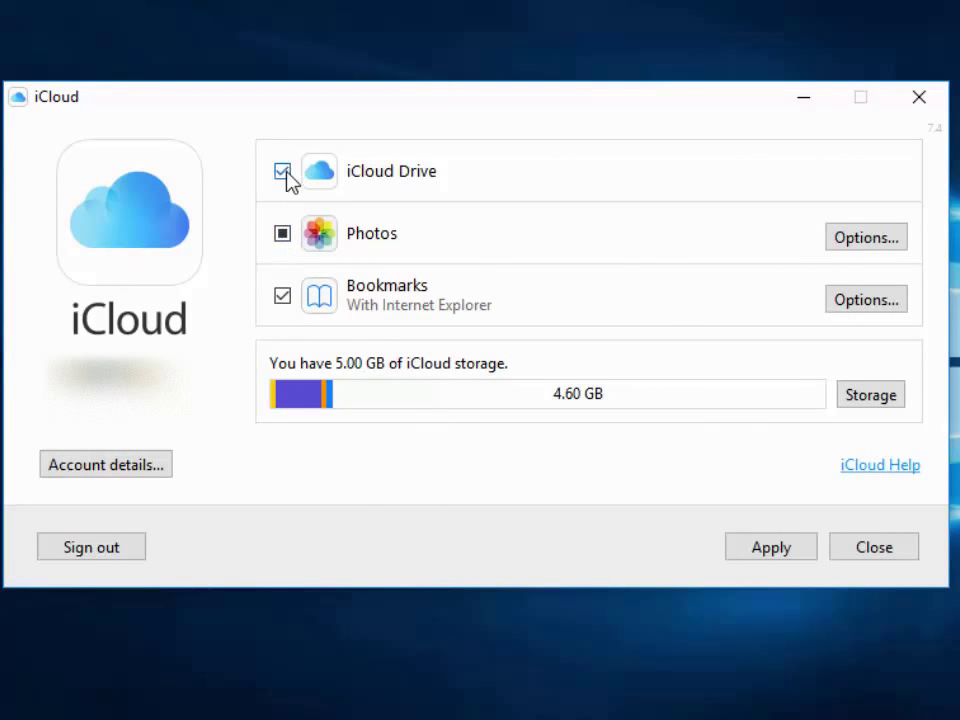
{"action": "left_click", "coordinate": [284, 173]}
{"action": "left_click", "coordinate": [284, 235]}
Step: Add Firefox and Chrome to Bookmarks syncing alongside Internet Explorer and apply the settings
{"action": "left_click", "coordinate": [866, 300]}
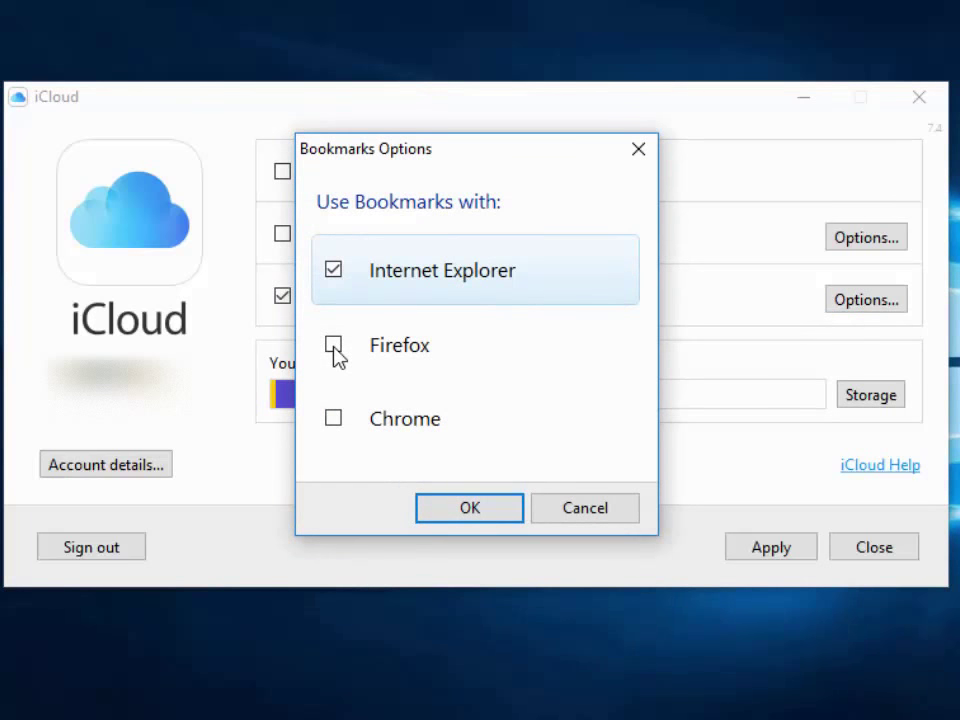
{"action": "left_click", "coordinate": [335, 346]}
{"action": "left_click", "coordinate": [334, 420]}
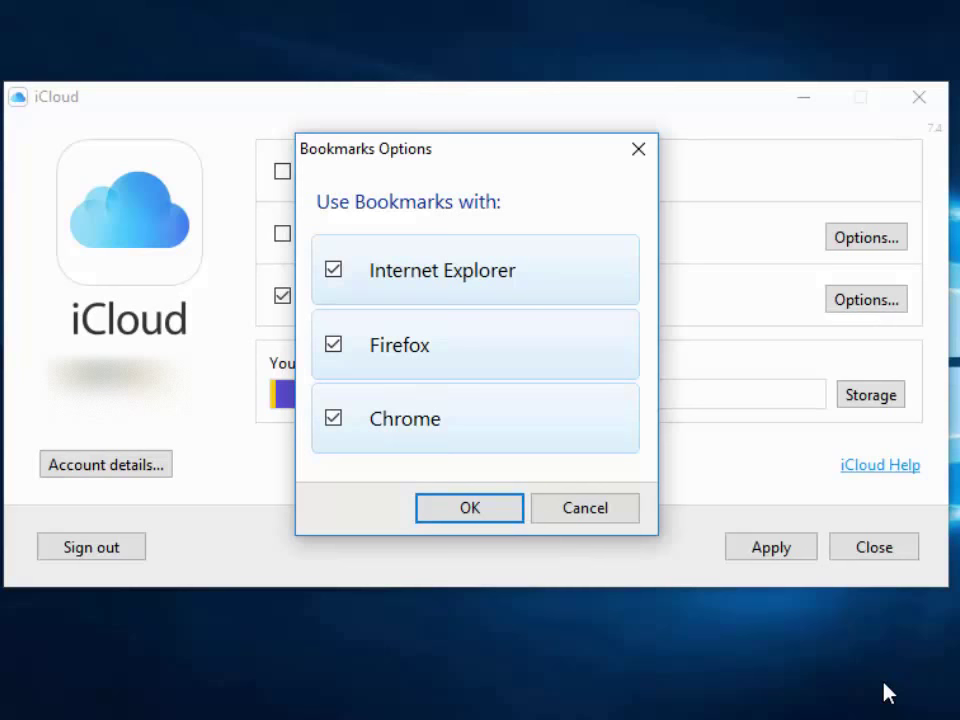
{"action": "left_click", "coordinate": [470, 510]}
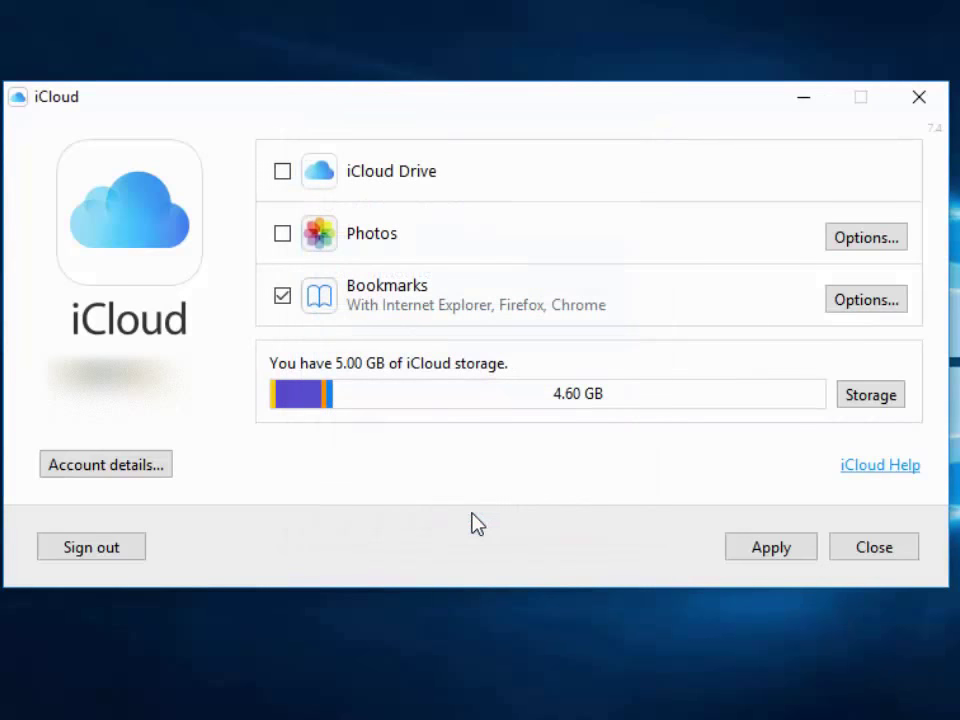
{"action": "left_click", "coordinate": [768, 552]}
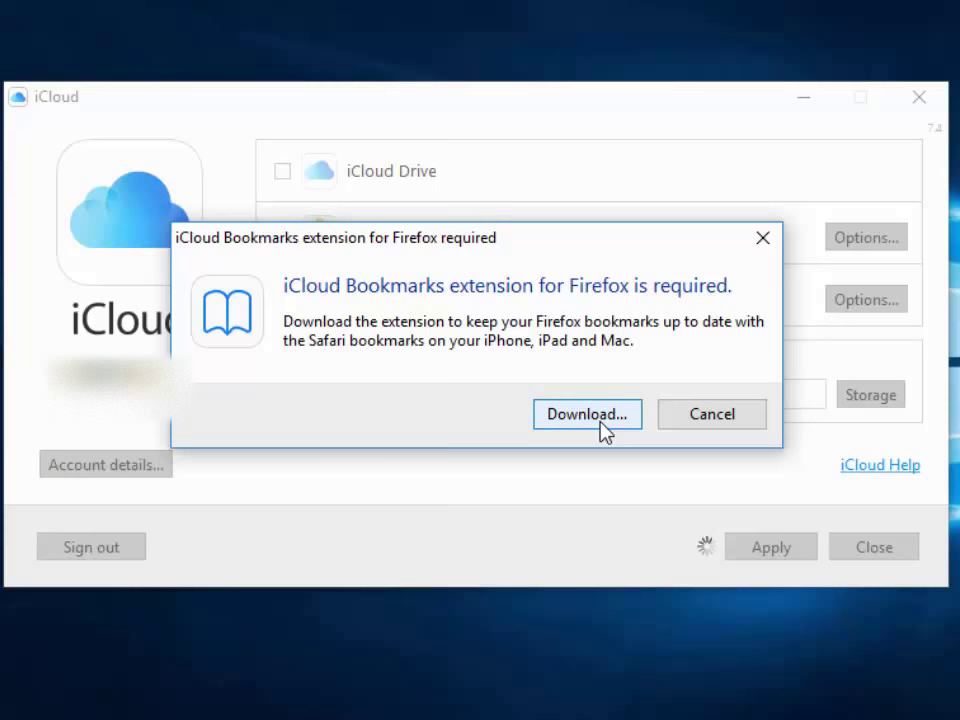
Step: Install the iCloud Bookmarks extension in Firefox, grant its permissions, and dismiss the installed notice
{"action": "left_click", "coordinate": [588, 414]}
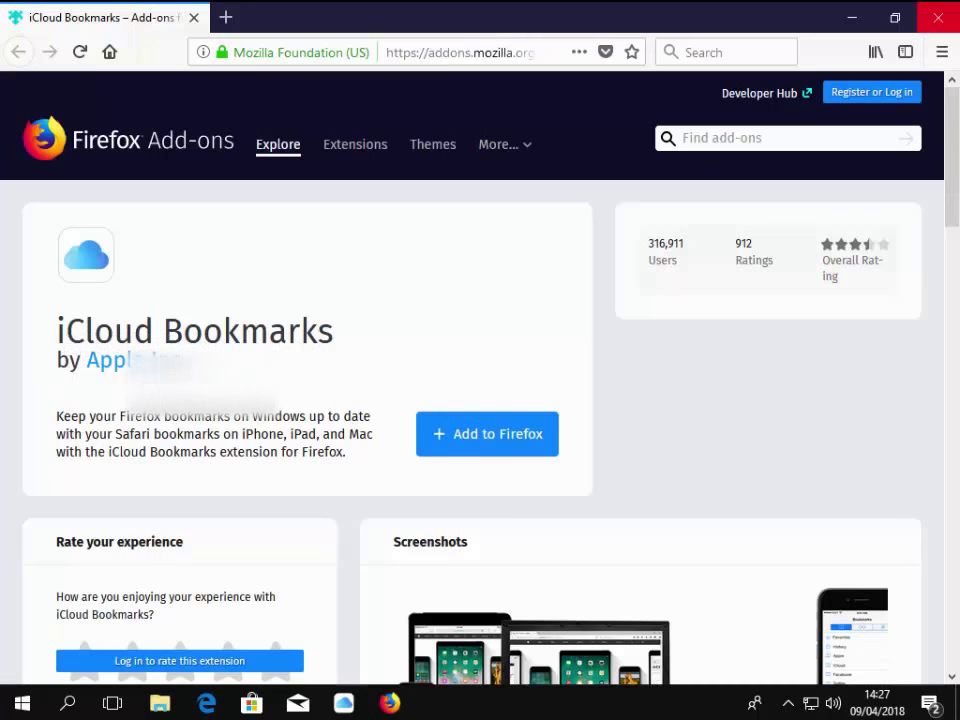
{"action": "left_click", "coordinate": [489, 447]}
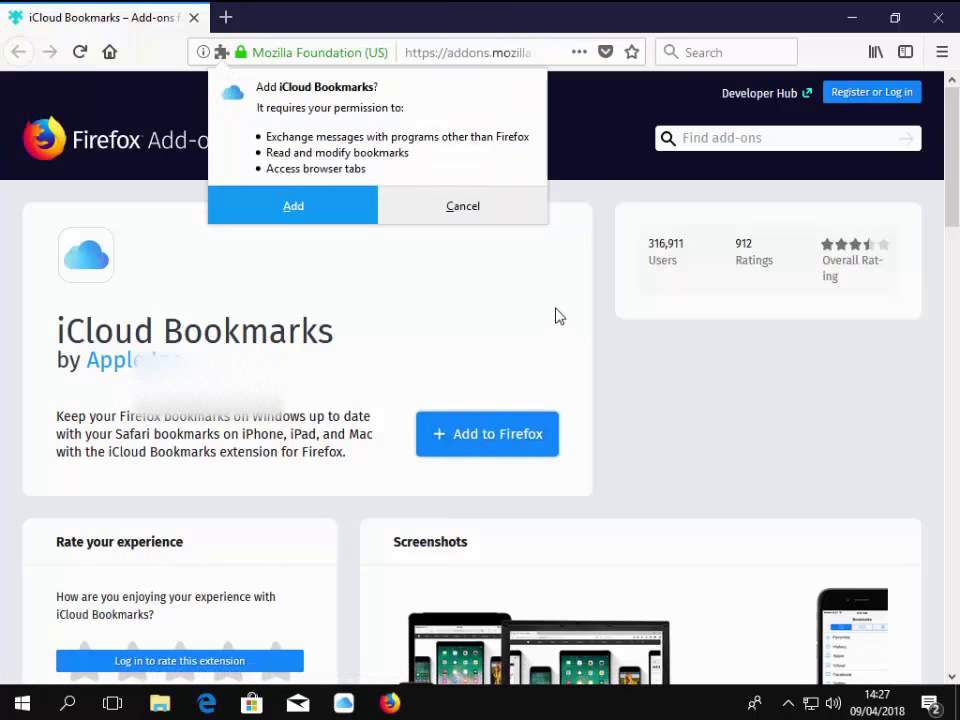
{"action": "left_click", "coordinate": [332, 216]}
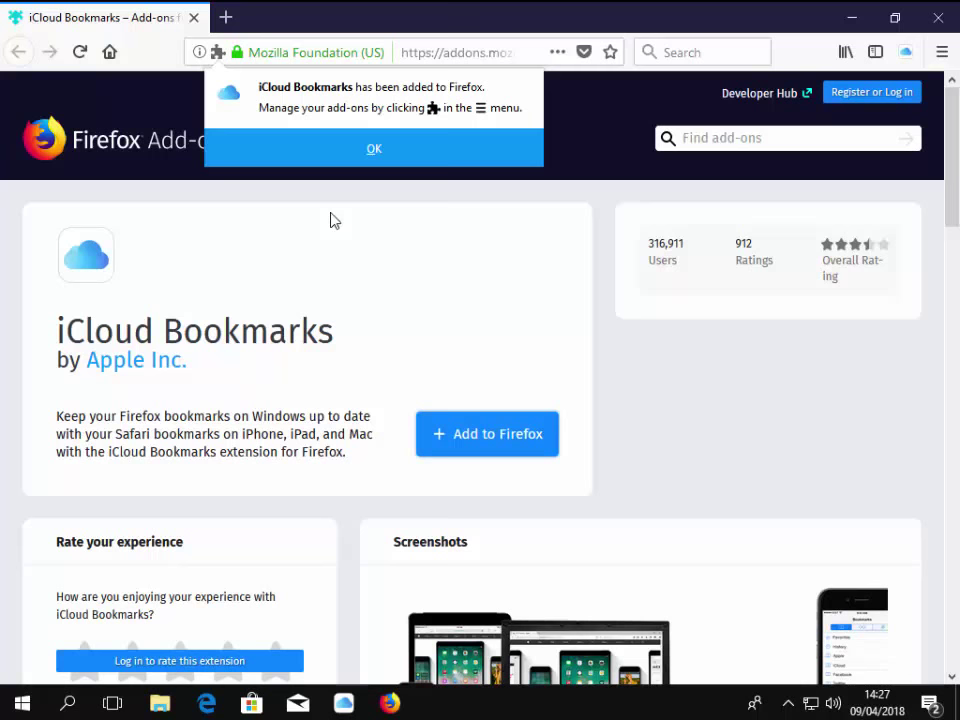
{"action": "left_click", "coordinate": [382, 155]}
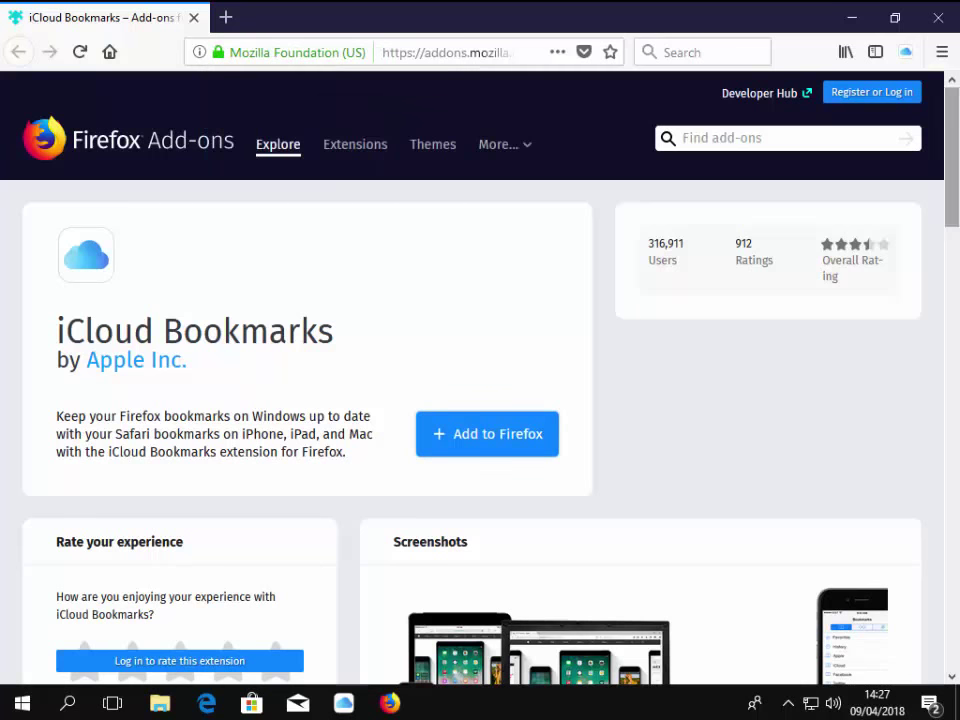